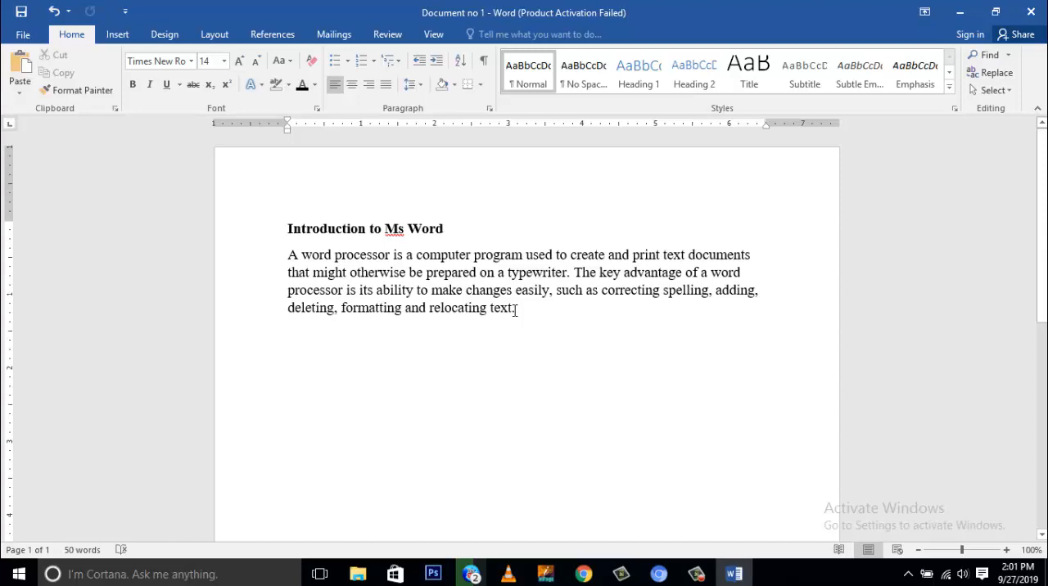
# - Select the heading and the paragraph and look over the available Change Case options
pyautogui.moveTo(516, 309); pyautogui.dragTo(288, 255)
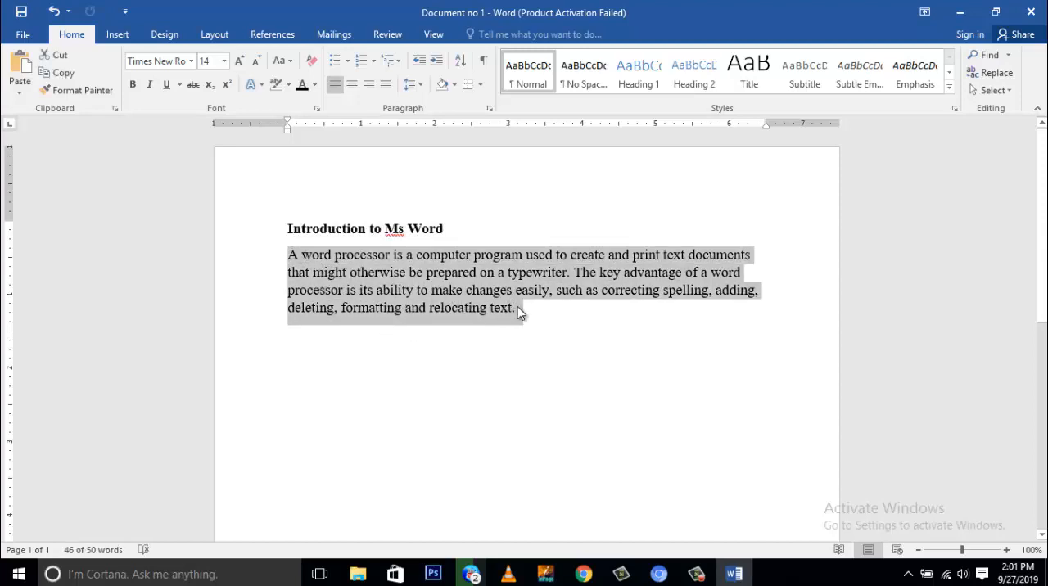
pyautogui.moveTo(528, 311); pyautogui.dragTo(278, 234)
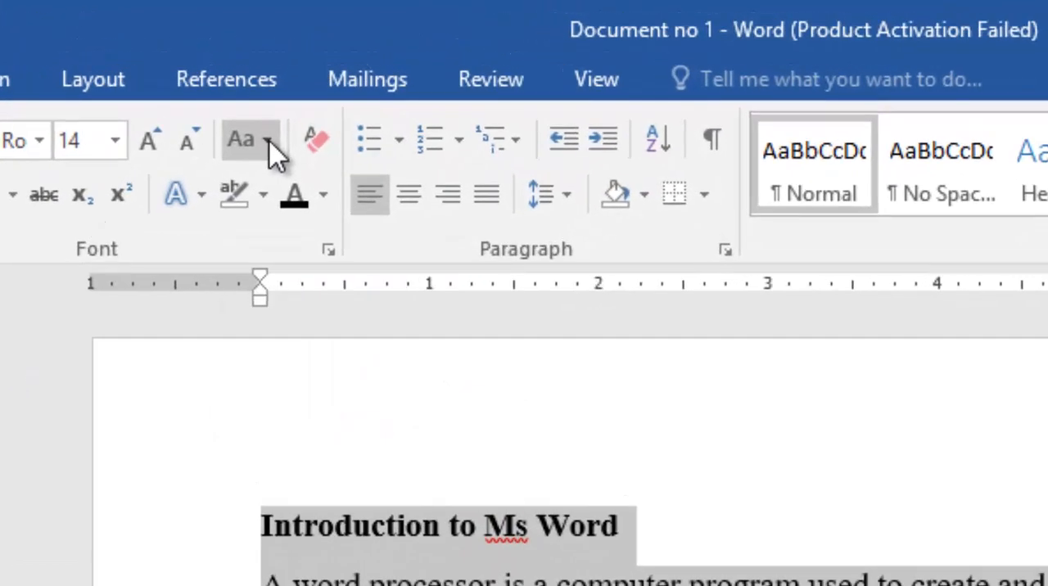
pyautogui.click(272, 127)
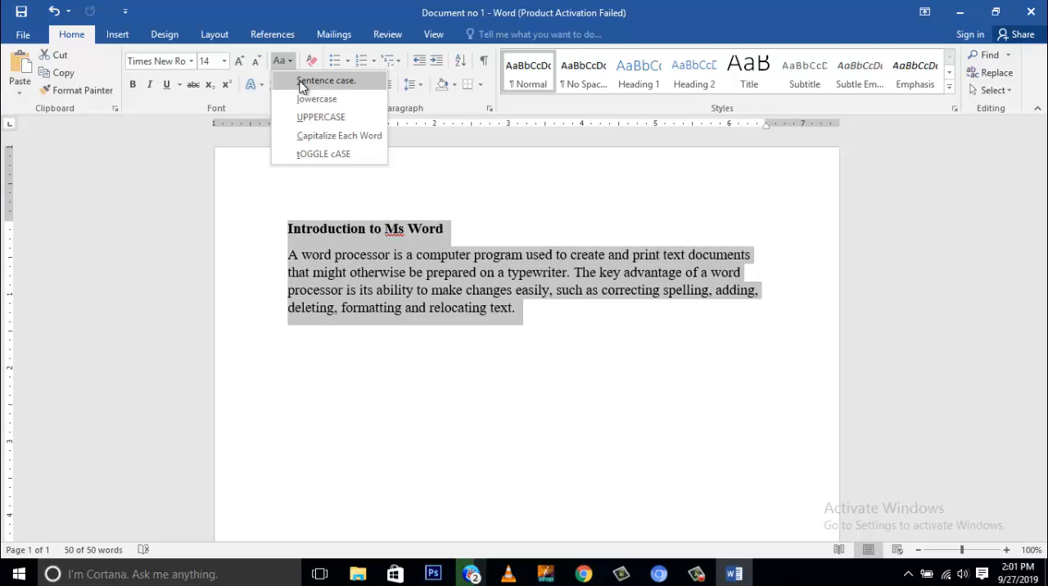
pyautogui.click(487, 283)
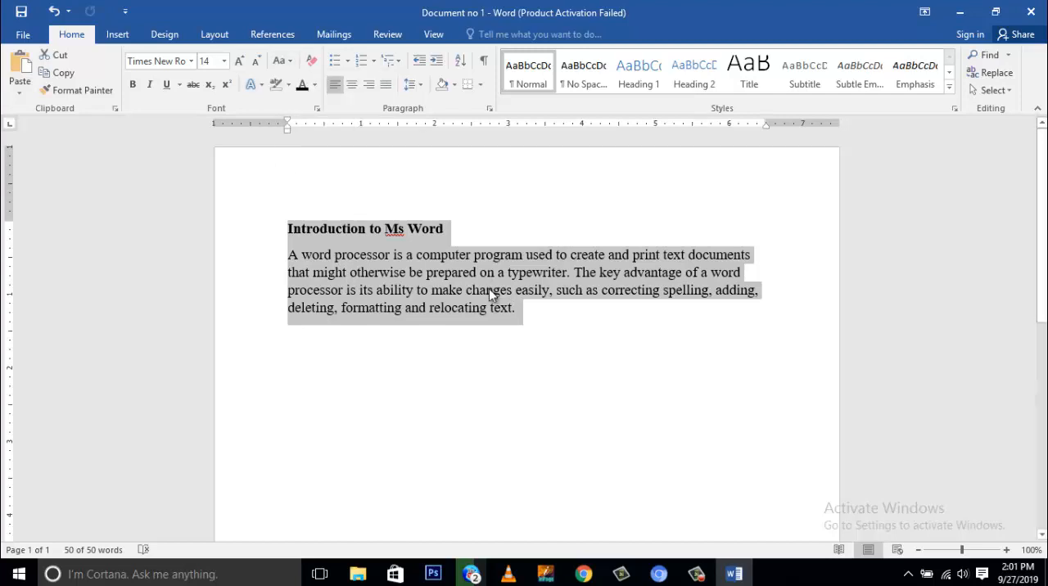
pyautogui.click(489, 289)
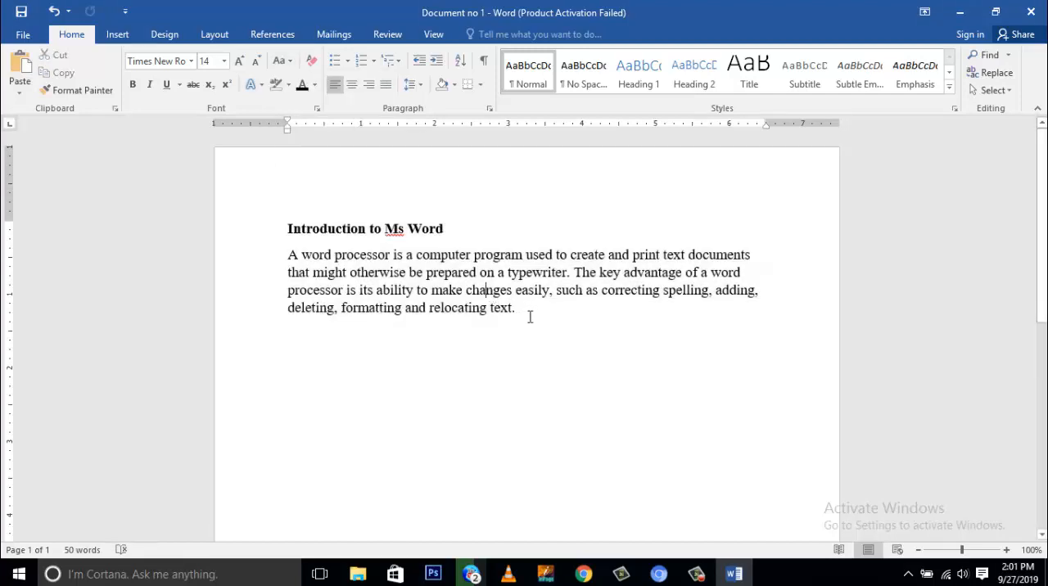
# - Replace the capital T of "The key advantage" in the paragraph with a lowercase t
pyautogui.doubleClick(581, 273)
pyautogui.click(585, 277)
pyautogui.moveTo(576, 275); pyautogui.dragTo(582, 276)
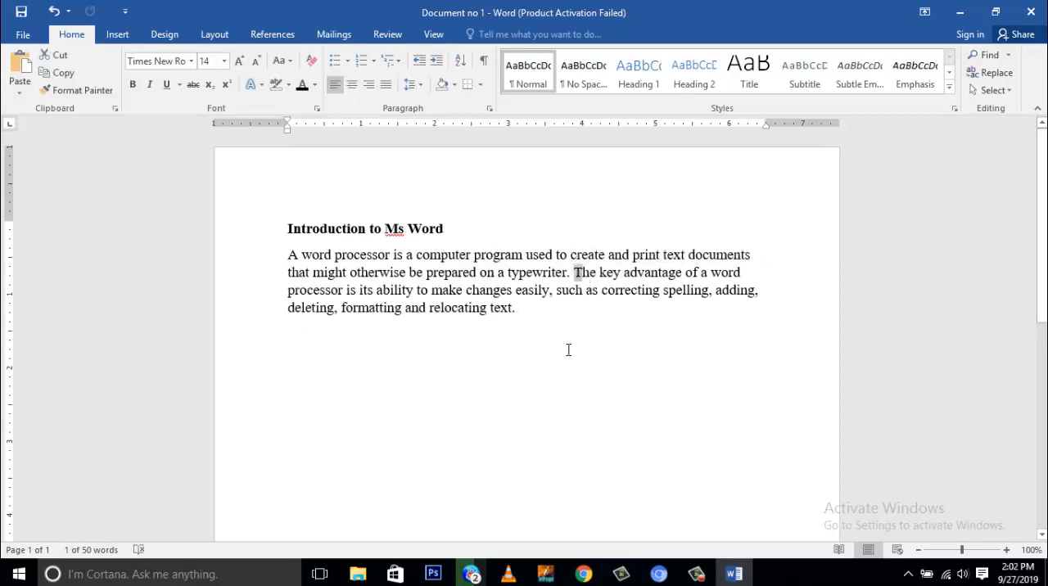
pyautogui.write('t')
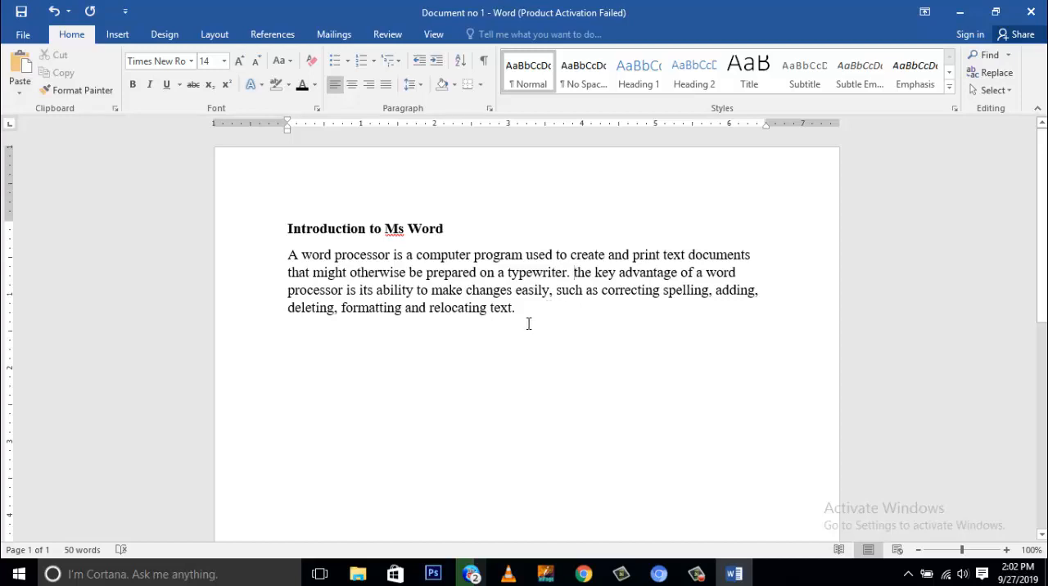
# - Apply Sentence case to the heading and the paragraph together
pyautogui.moveTo(516, 310); pyautogui.dragTo(292, 237)
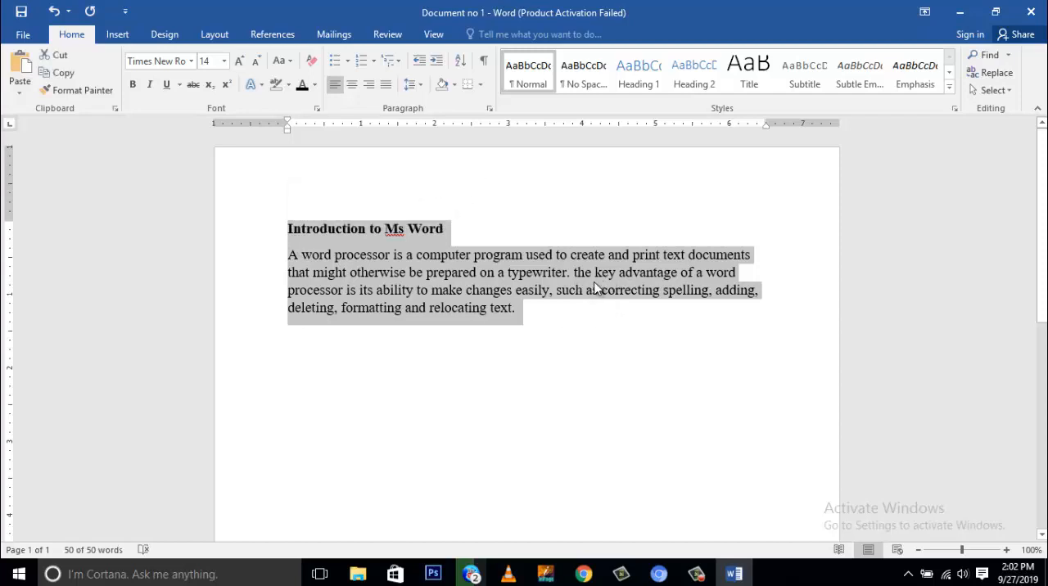
pyautogui.click(291, 62)
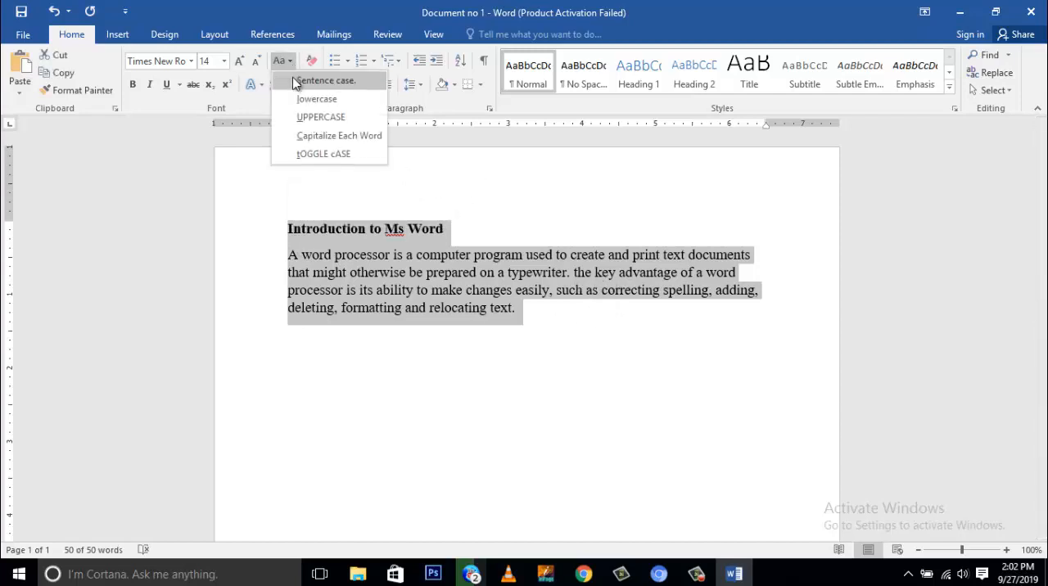
pyautogui.click(307, 83)
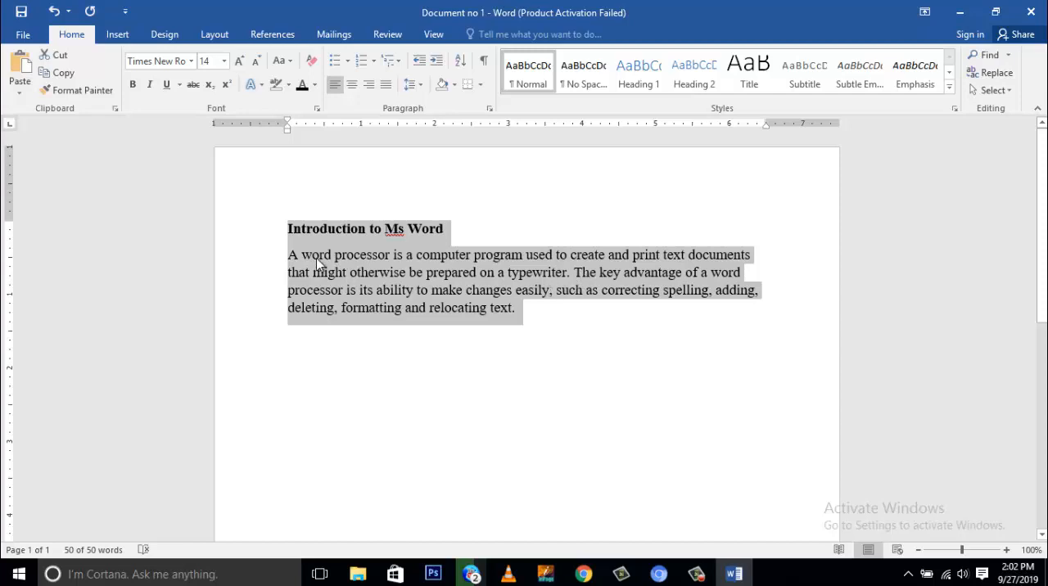
# - Replace the capital A that opens the paragraph with a lowercase a
pyautogui.click(297, 269)
pyautogui.moveTo(289, 254); pyautogui.dragTo(295, 264)
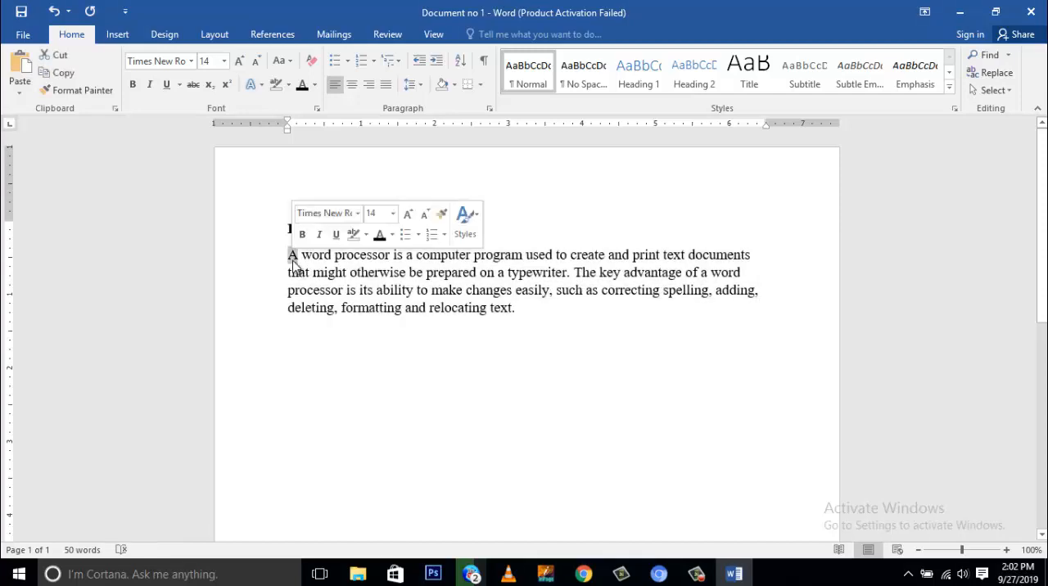
pyautogui.write('a')
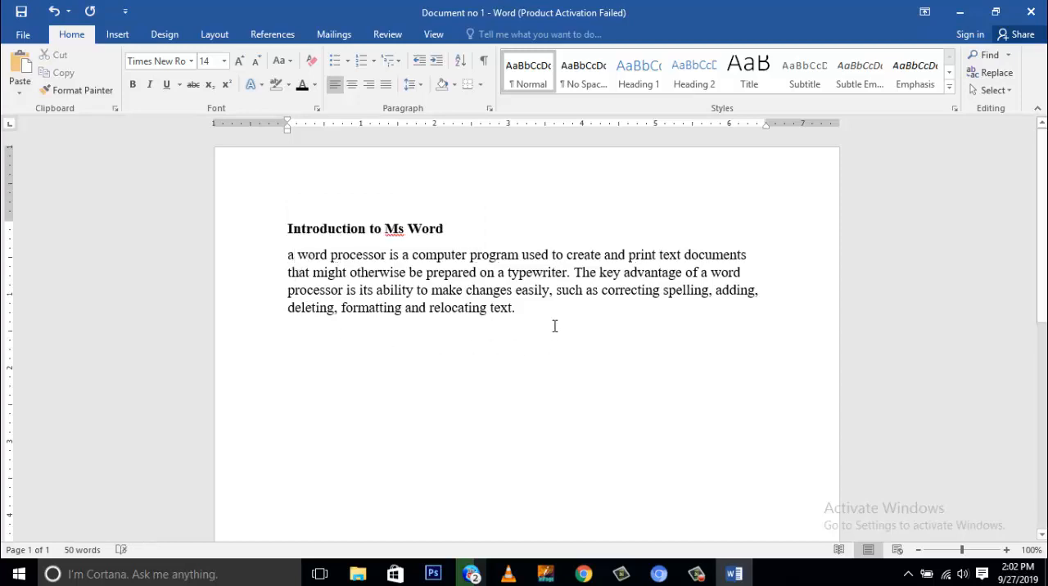
# - Apply Sentence case to the body paragraph only, leaving out the heading
pyautogui.click(555, 325)
pyautogui.hotkey('shift', 'Up')
pyautogui.hotkey('shift', 'Up')
pyautogui.hotkey('shift', 'Up')
pyautogui.hotkey('shift', 'Up')
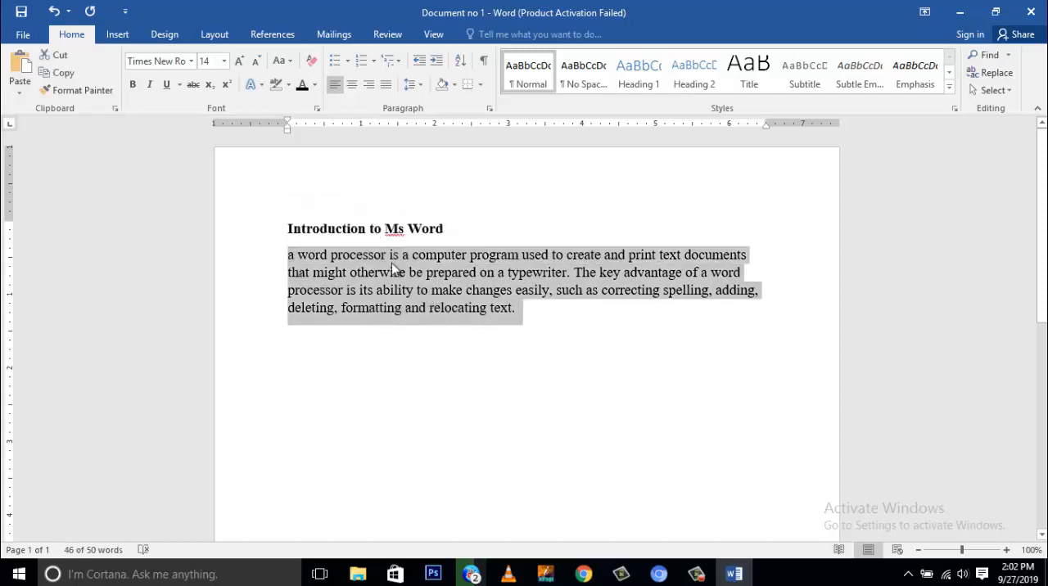
pyautogui.click(291, 63)
pyautogui.click(298, 80)
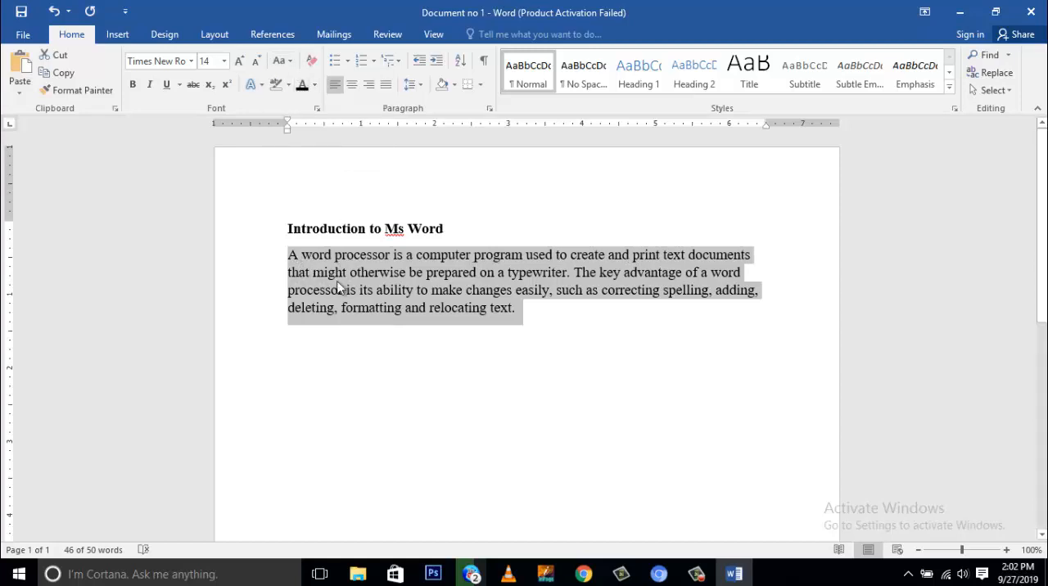
pyautogui.click(517, 308)
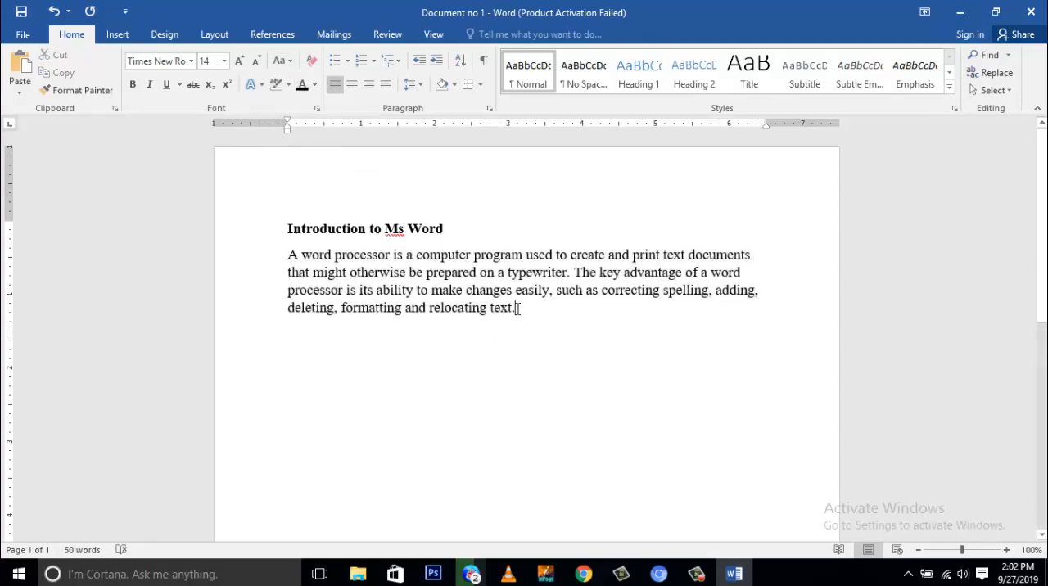
# - Convert the heading and the paragraph to lowercase with Change Case
pyautogui.click(290, 63)
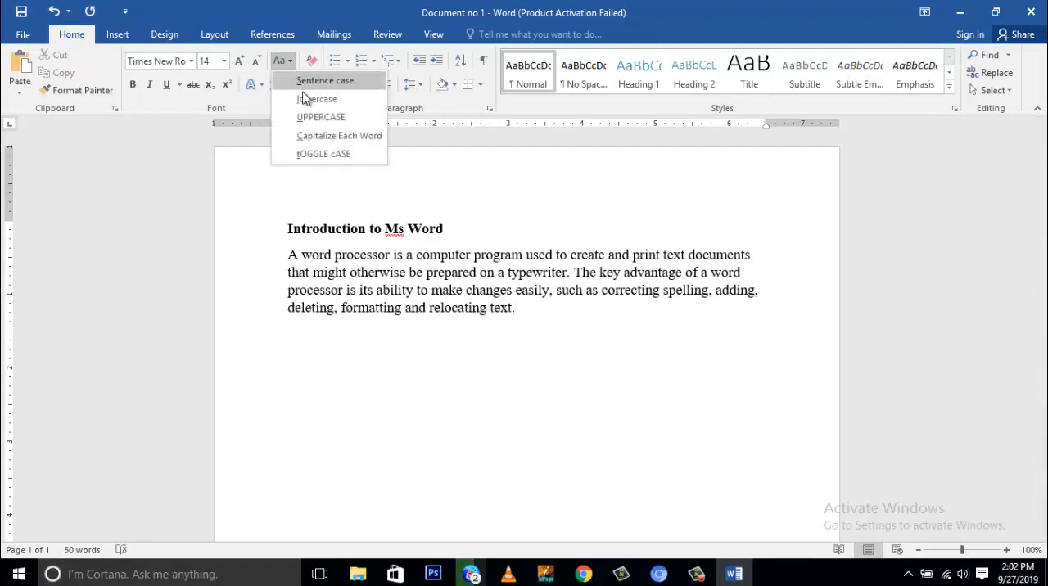
pyautogui.click(532, 311)
pyautogui.moveTo(531, 311); pyautogui.dragTo(288, 231)
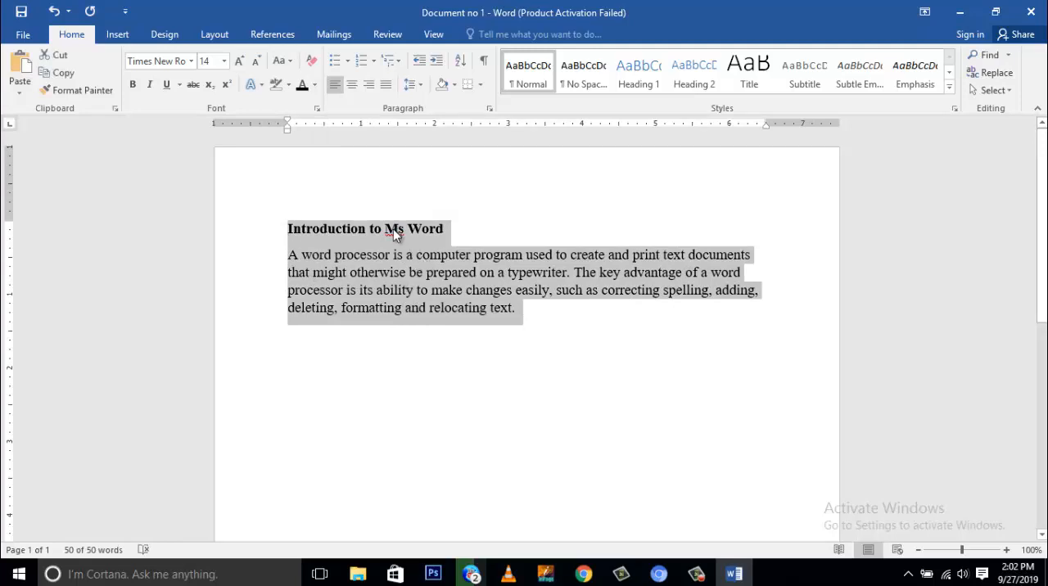
pyautogui.click(287, 63)
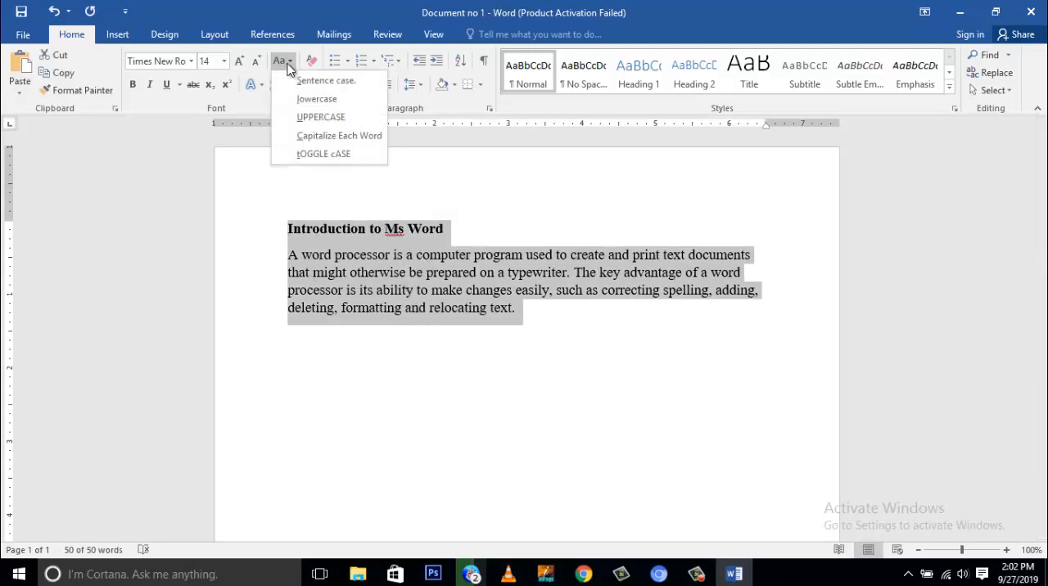
pyautogui.click(306, 100)
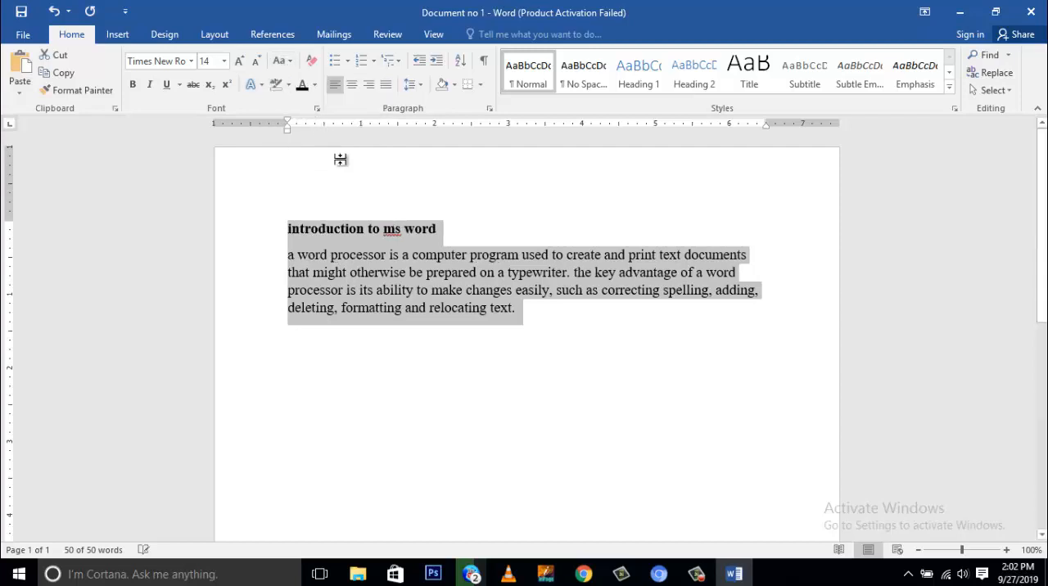
pyautogui.click(543, 334)
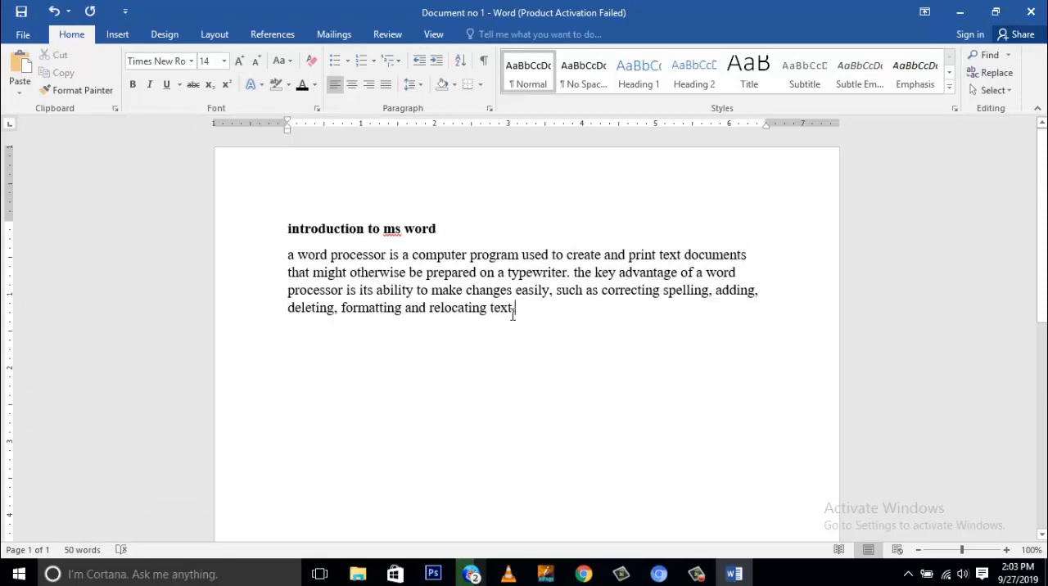
# - Convert the heading and the paragraph to UPPERCASE with Change Case
pyautogui.moveTo(513, 314); pyautogui.dragTo(286, 242)
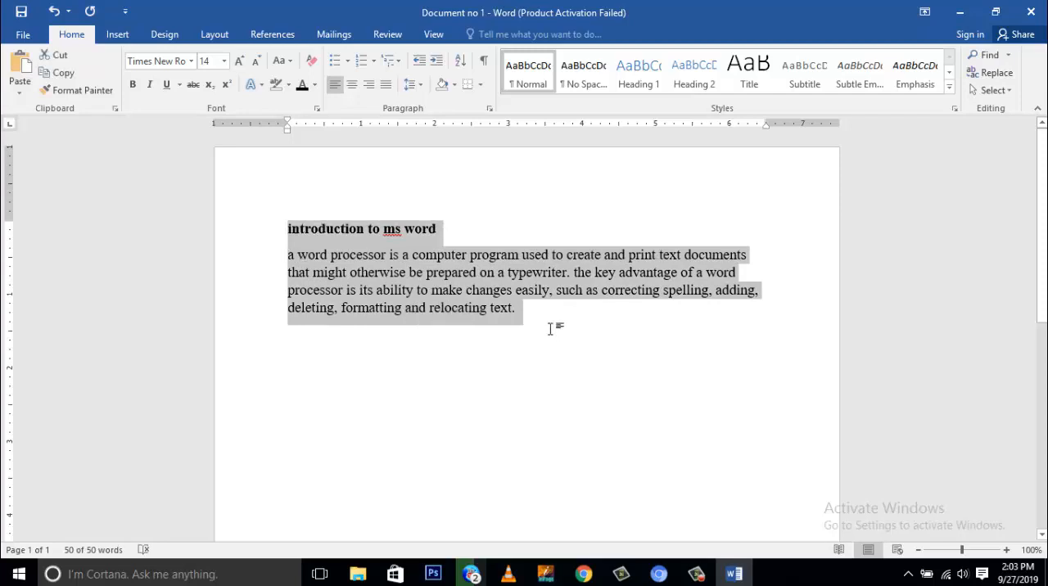
pyautogui.click(283, 62)
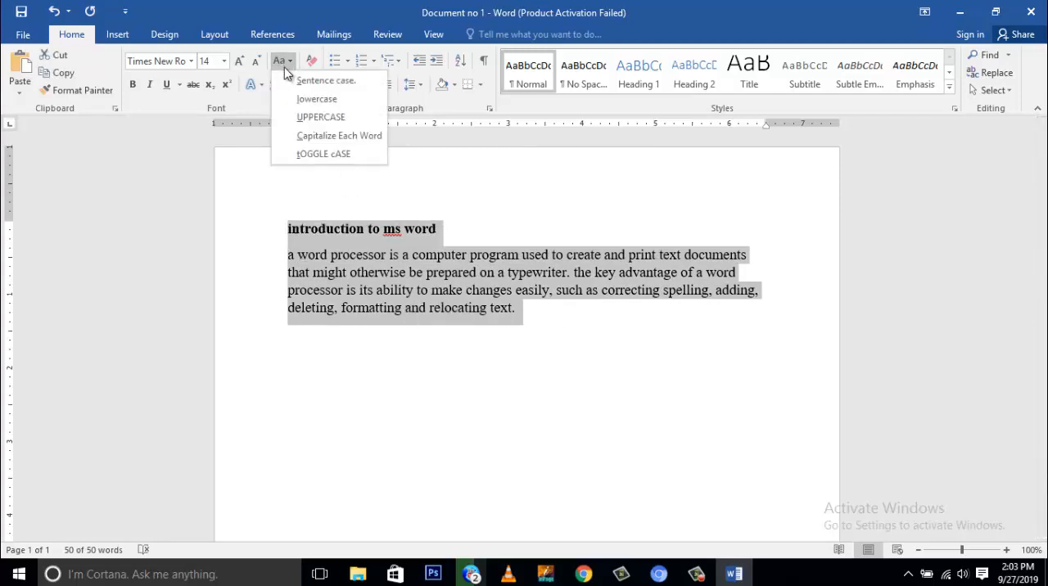
pyautogui.click(302, 120)
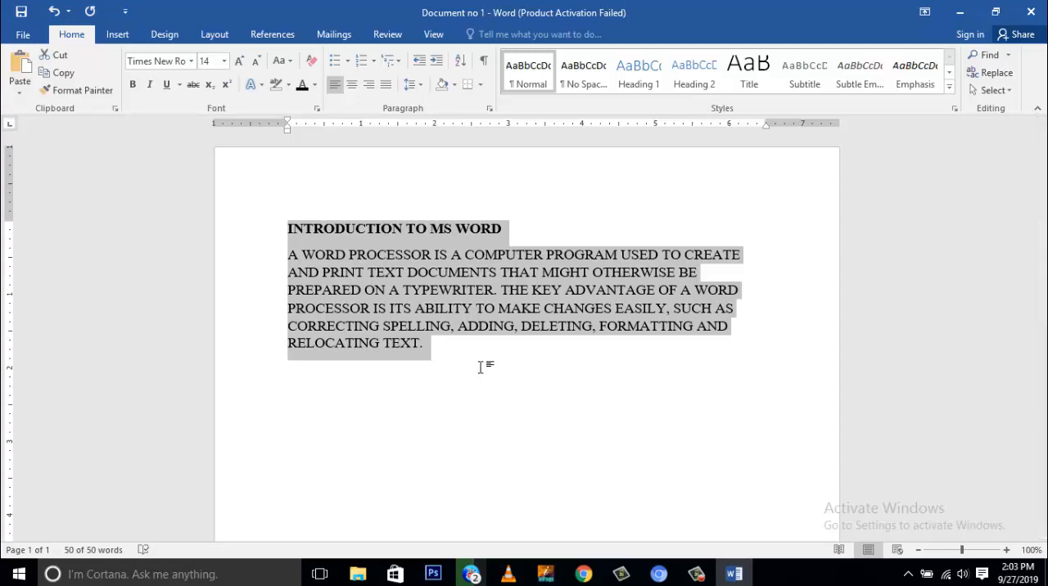
# - Apply Capitalize Each Word to the selected heading and paragraph
pyautogui.click(288, 61)
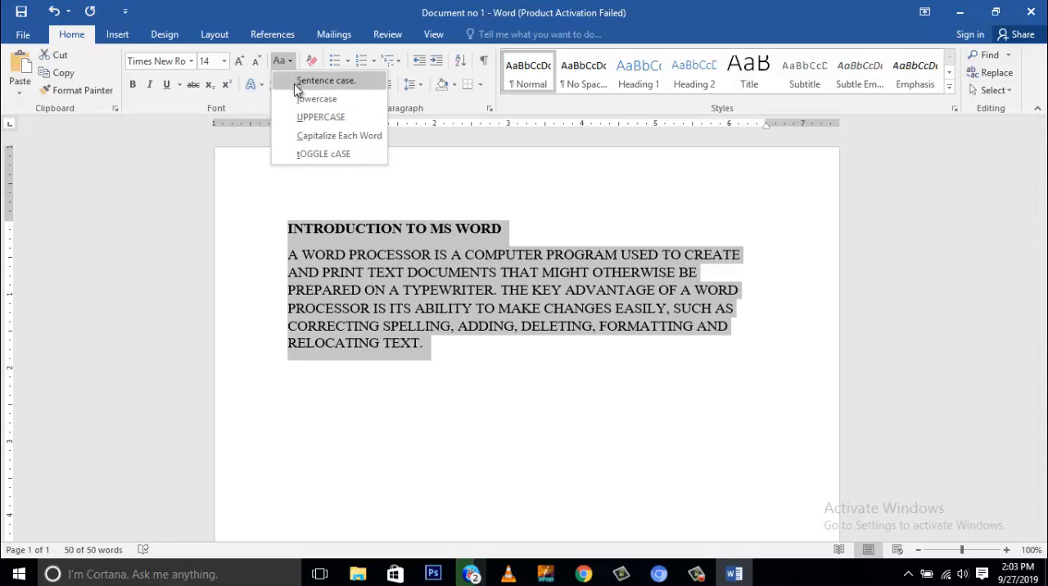
pyautogui.click(306, 138)
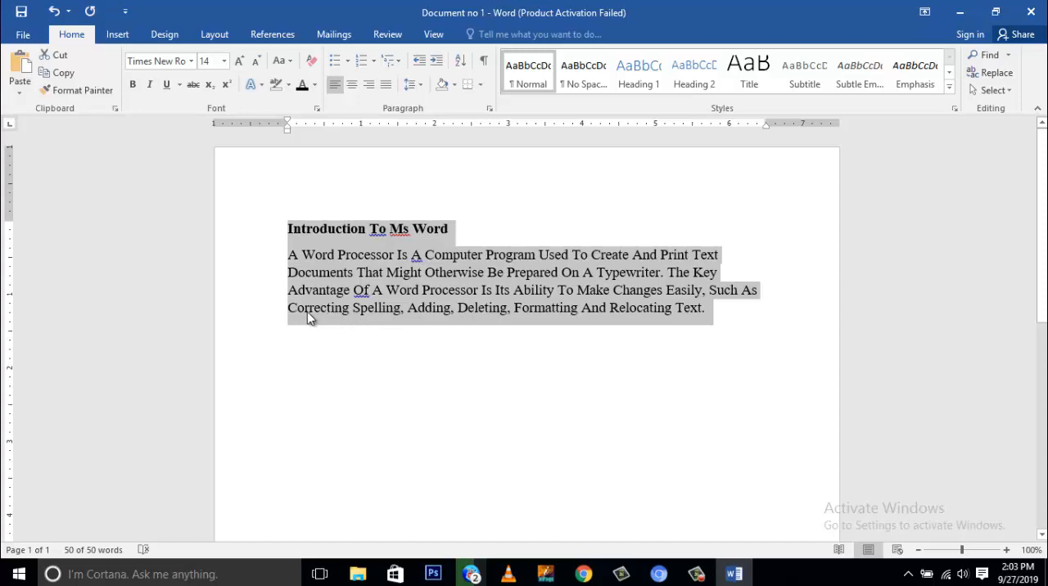
pyautogui.click(303, 258)
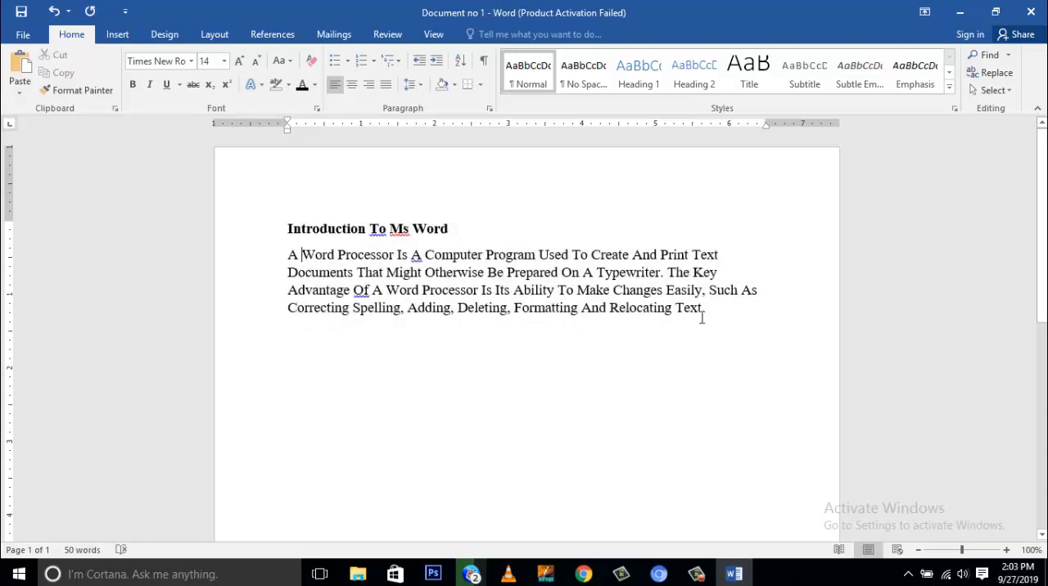
# - Apply tOGGLE cASE to the whole text, including the heading
pyautogui.moveTo(713, 311); pyautogui.dragTo(257, 229)
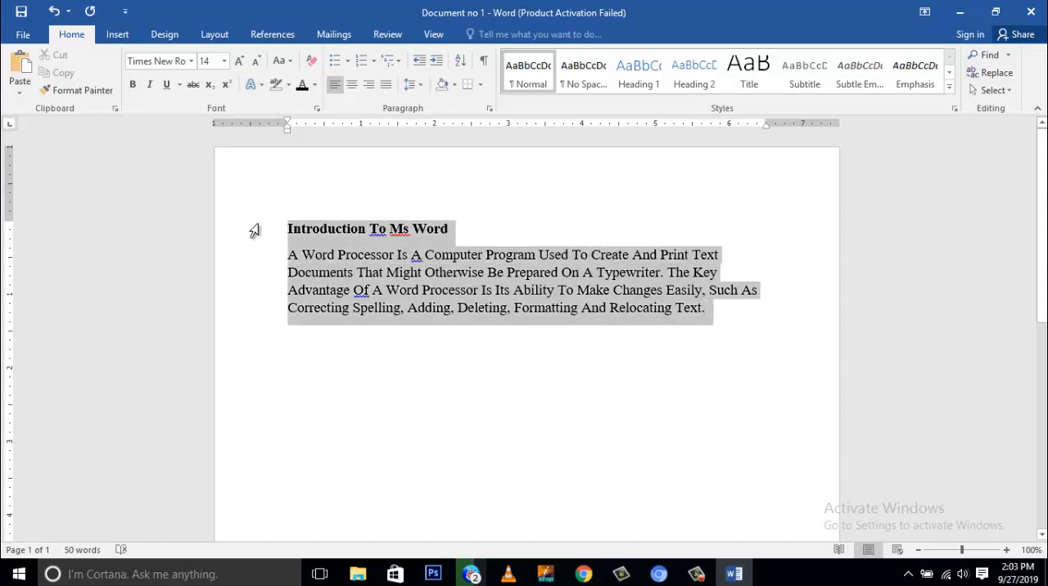
pyautogui.click(282, 61)
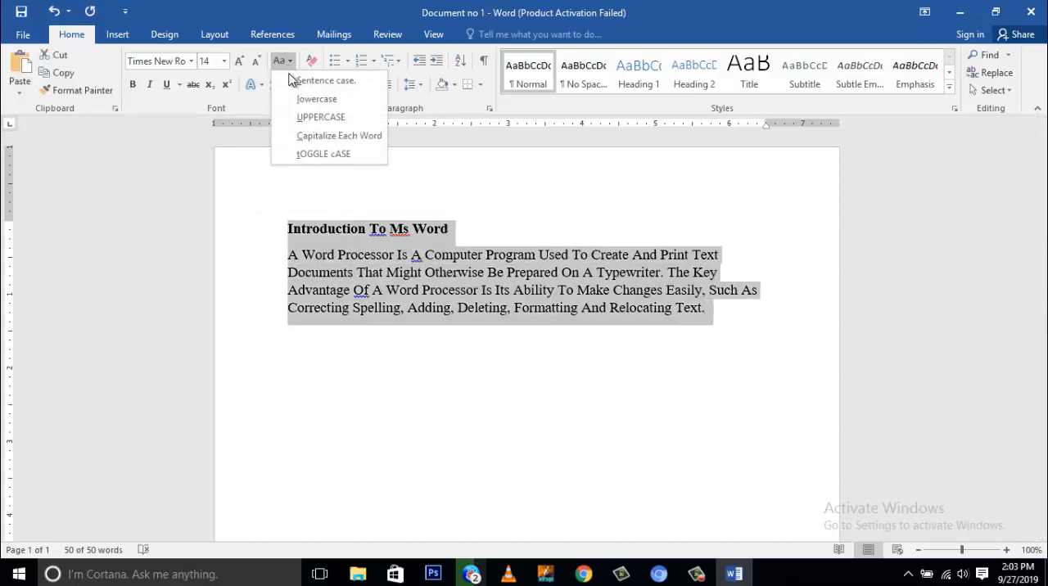
pyautogui.click(305, 155)
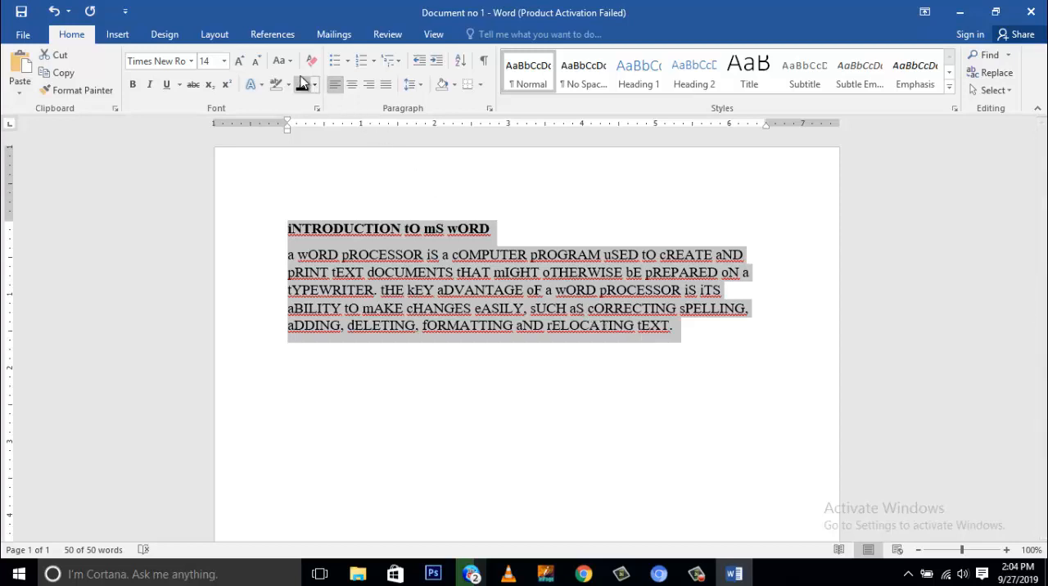
# - Change the heading and paragraph to Capitalize Each Word and then to Sentence case, and leave the text deselected
pyautogui.click(280, 61)
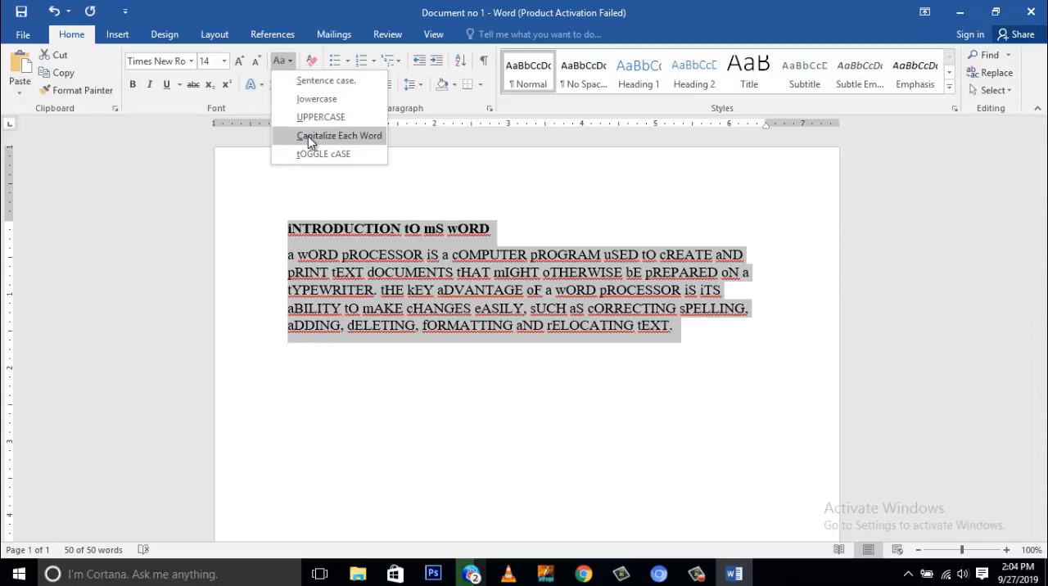
pyautogui.click(309, 136)
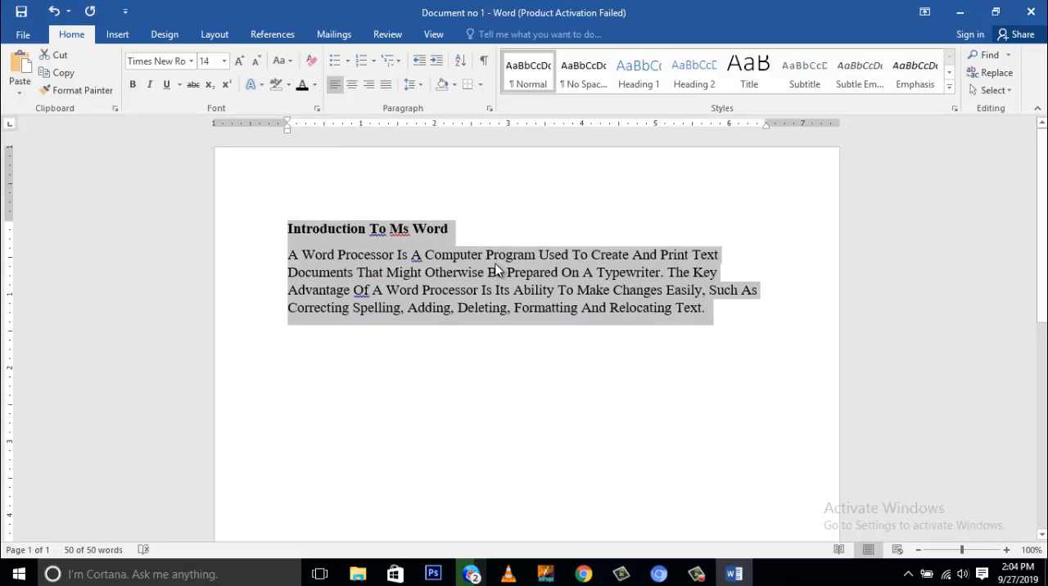
pyautogui.click(281, 62)
pyautogui.click(302, 81)
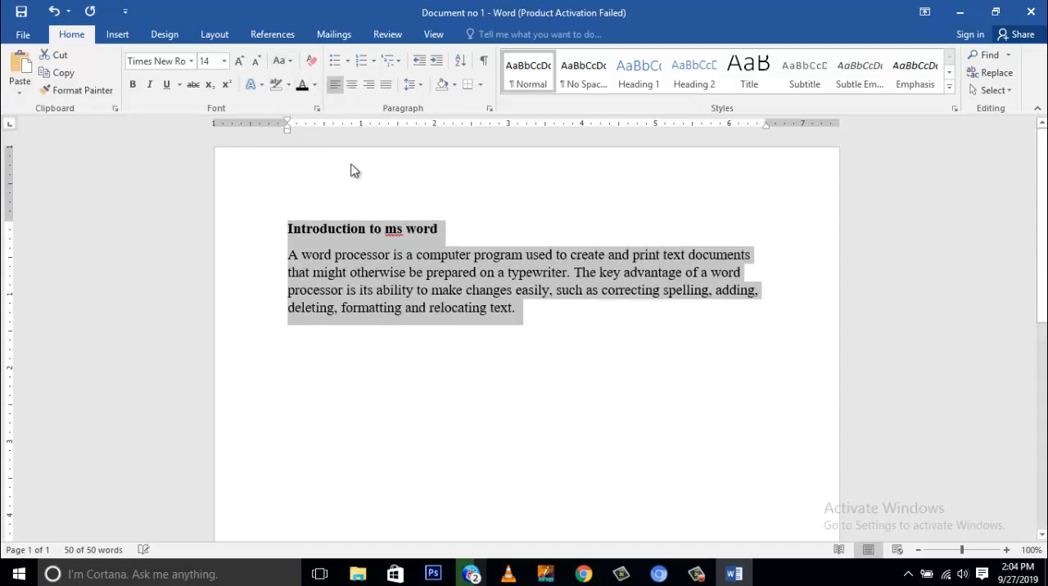
pyautogui.click(535, 316)
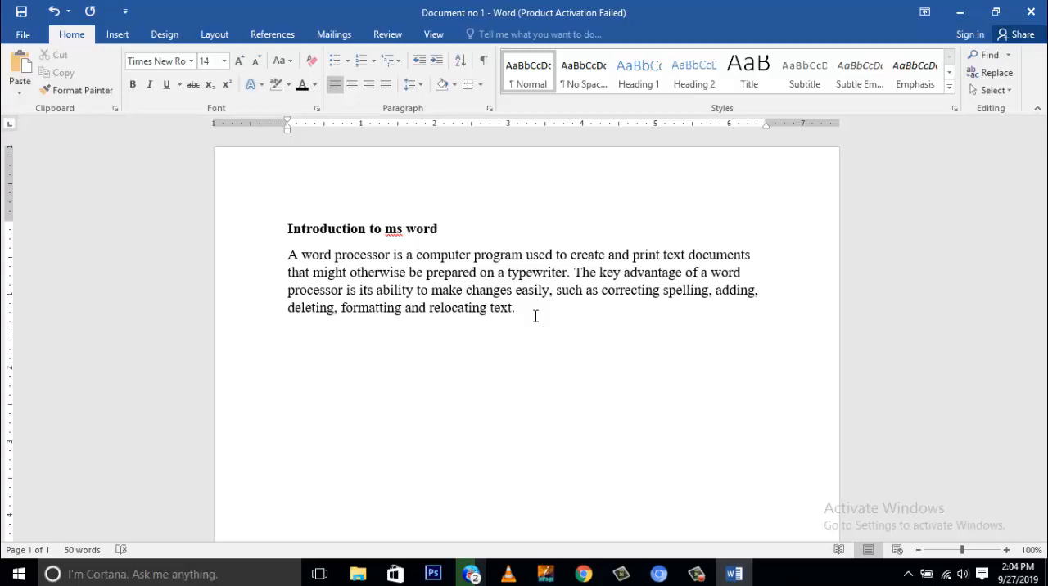
pyautogui.moveTo(535, 316); pyautogui.dragTo(296, 230)
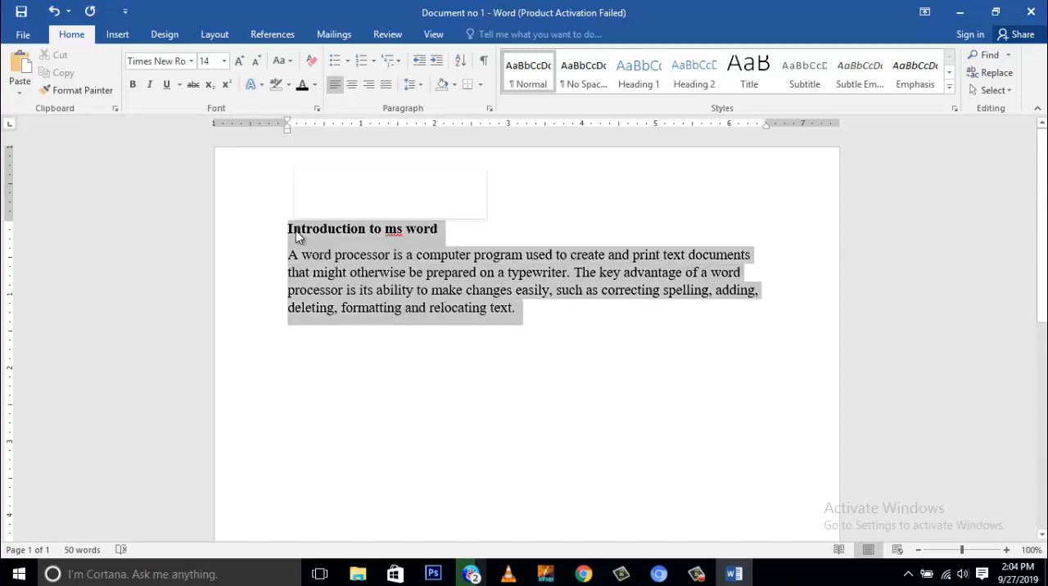
pyautogui.click(531, 324)
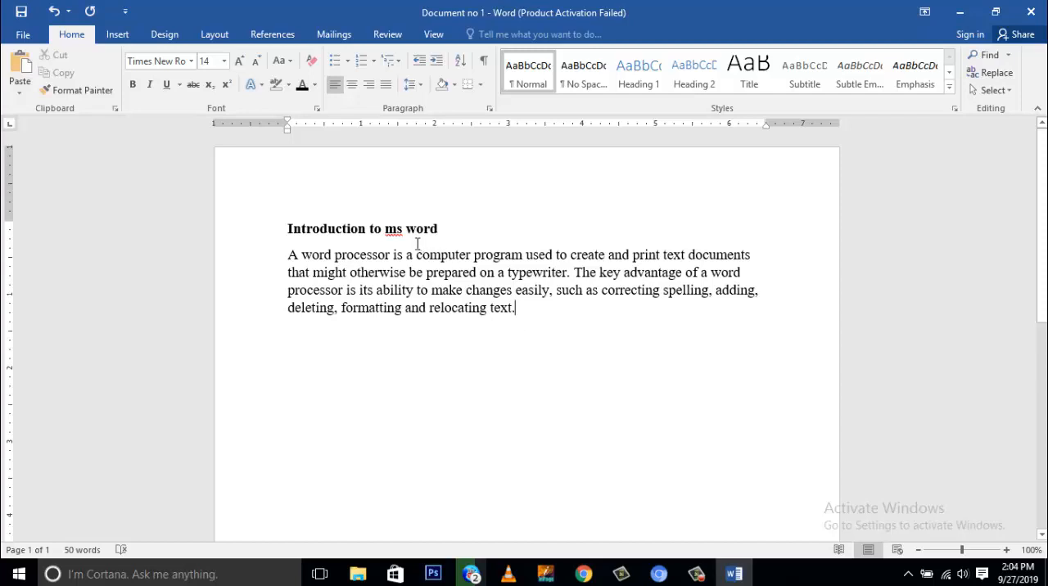
# - Correct the misspelled "ms" in the heading to "MS" using the spelling suggestion
pyautogui.moveTo(402, 229); pyautogui.dragTo(386, 229)
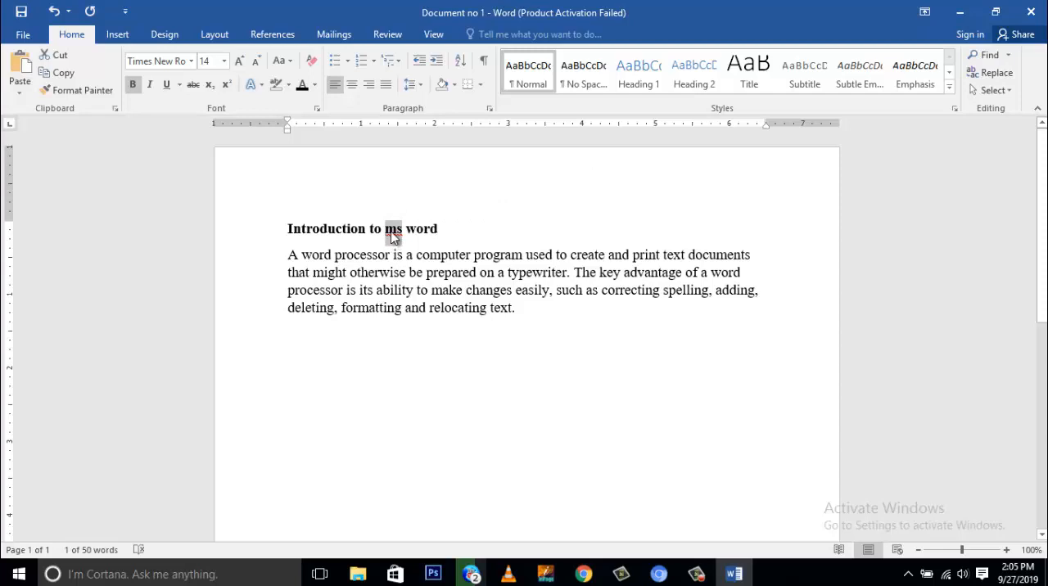
pyautogui.rightClick(395, 237)
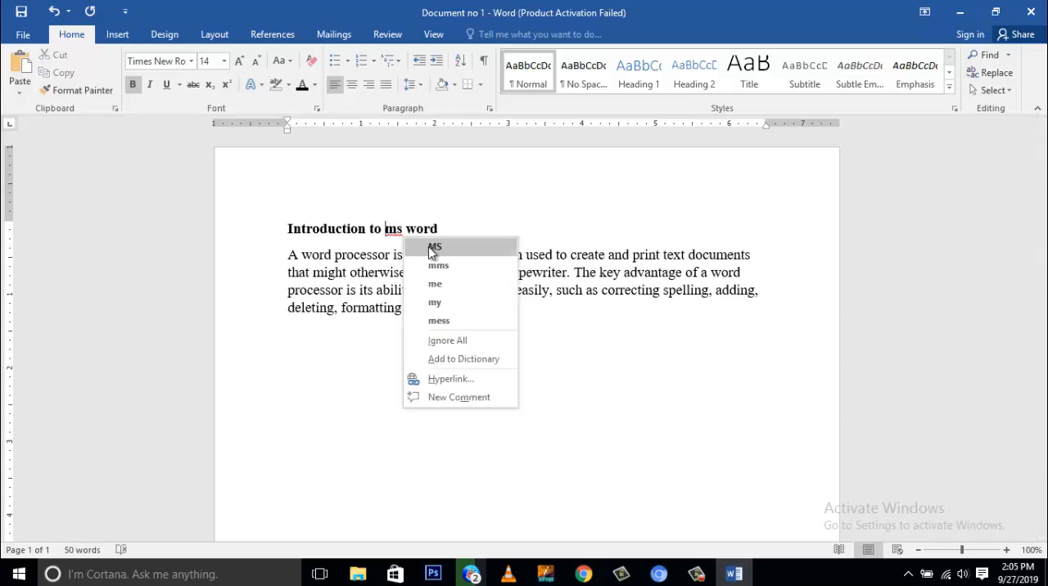
pyautogui.click(431, 248)
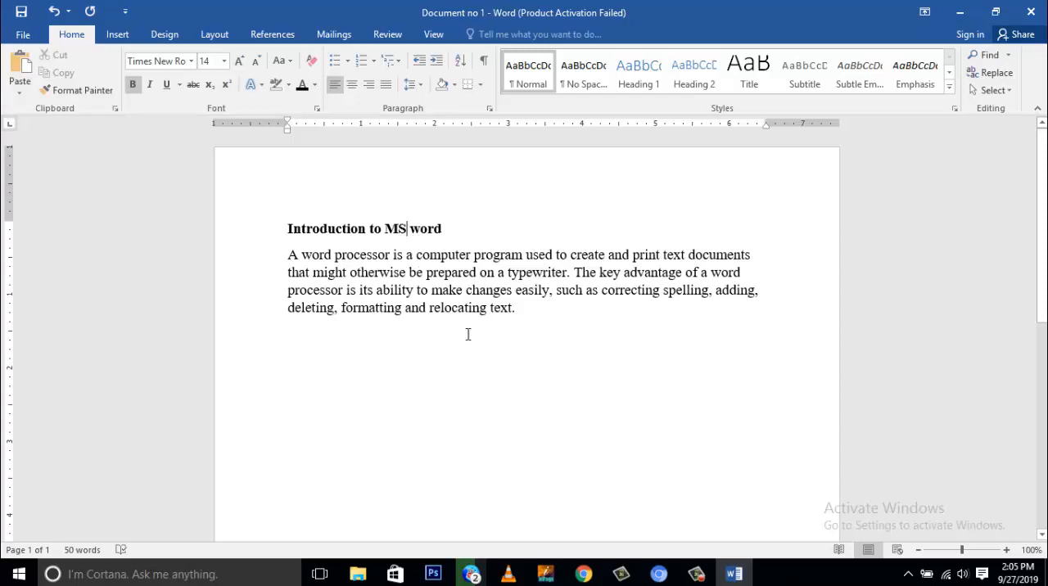
pyautogui.click(540, 312)
# - Apply center, right and justified alignment in turn to the heading and paragraph, ending with Justify
pyautogui.moveTo(517, 311); pyautogui.dragTo(291, 231)
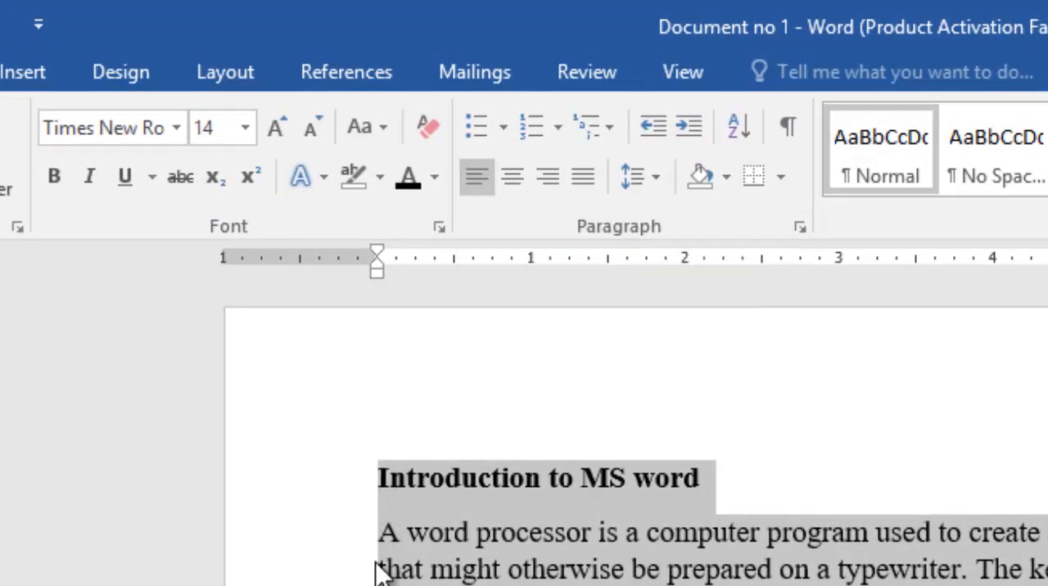
pyautogui.click(510, 180)
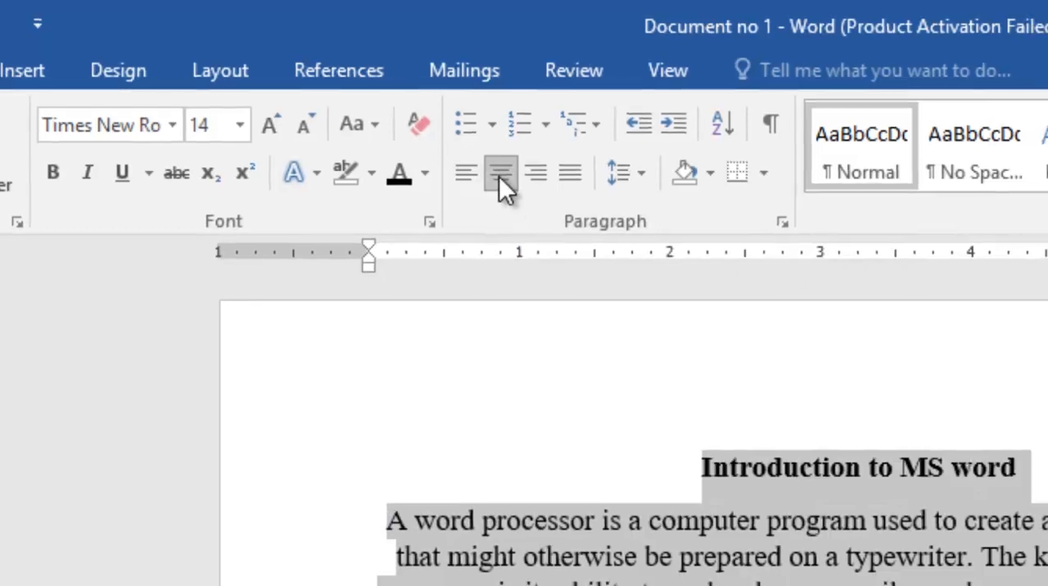
pyautogui.click(427, 138)
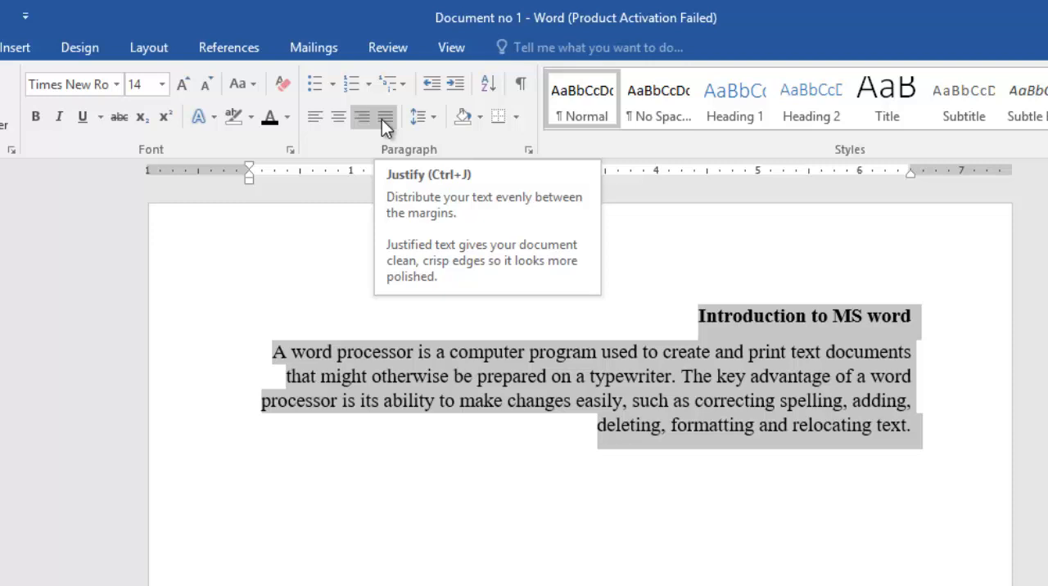
pyautogui.click(381, 119)
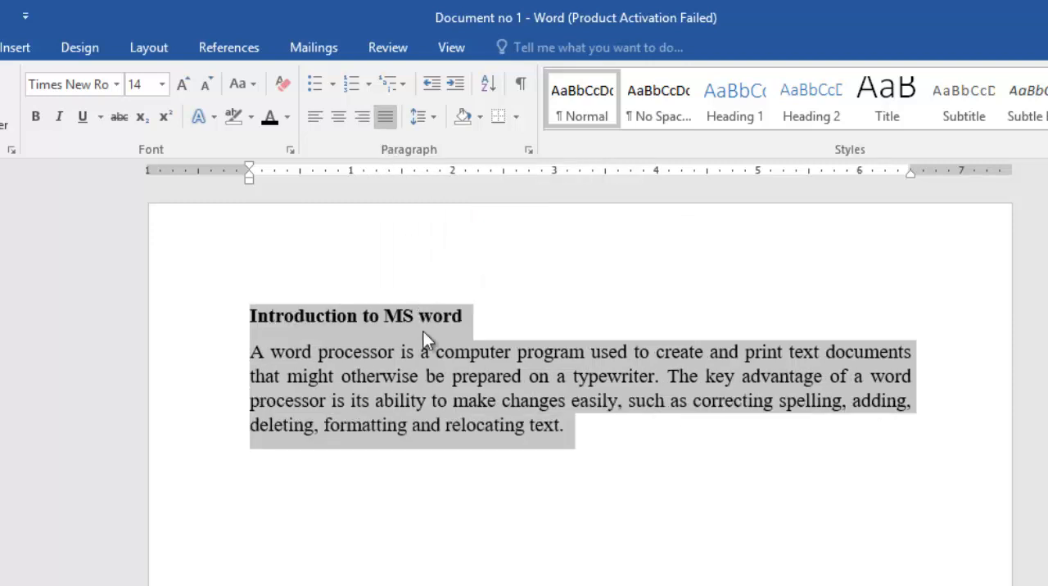
# - Left-align only the body paragraph, and restore justified alignment on the heading and paragraph together
pyautogui.click(252, 354)
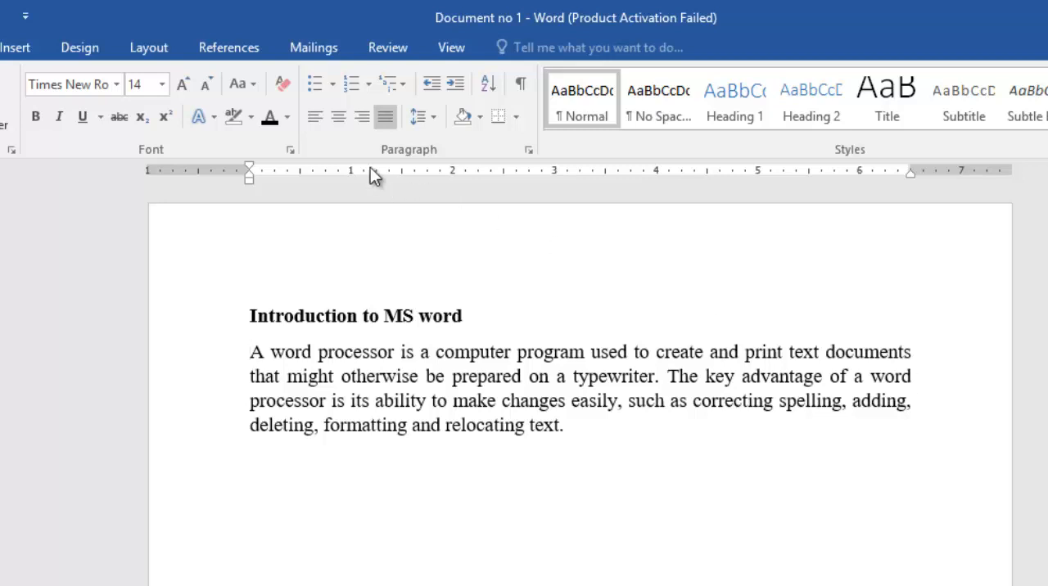
pyautogui.click(326, 120)
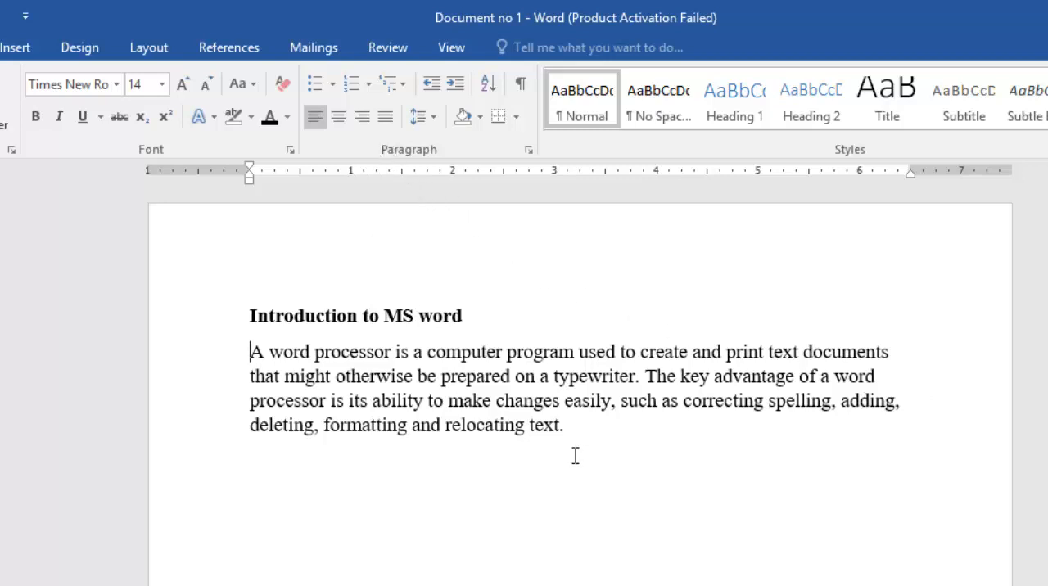
pyautogui.moveTo(577, 432); pyautogui.dragTo(259, 323)
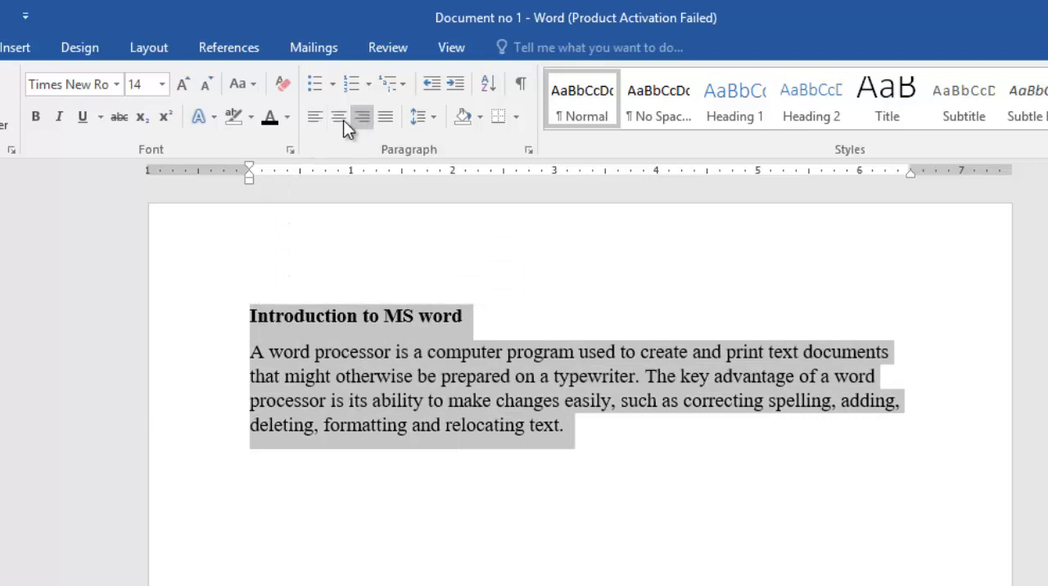
pyautogui.click(387, 117)
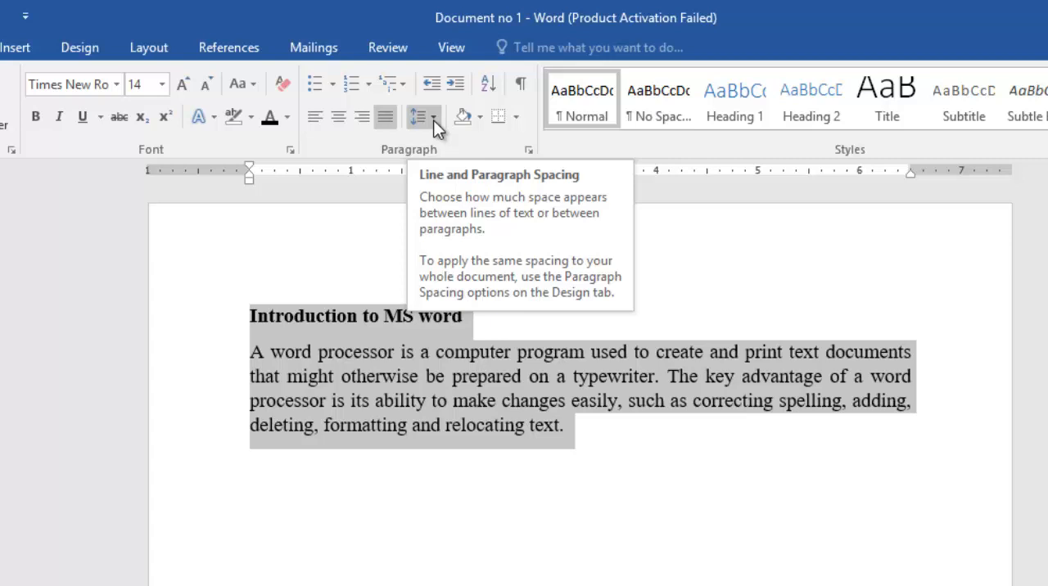
pyautogui.click(344, 368)
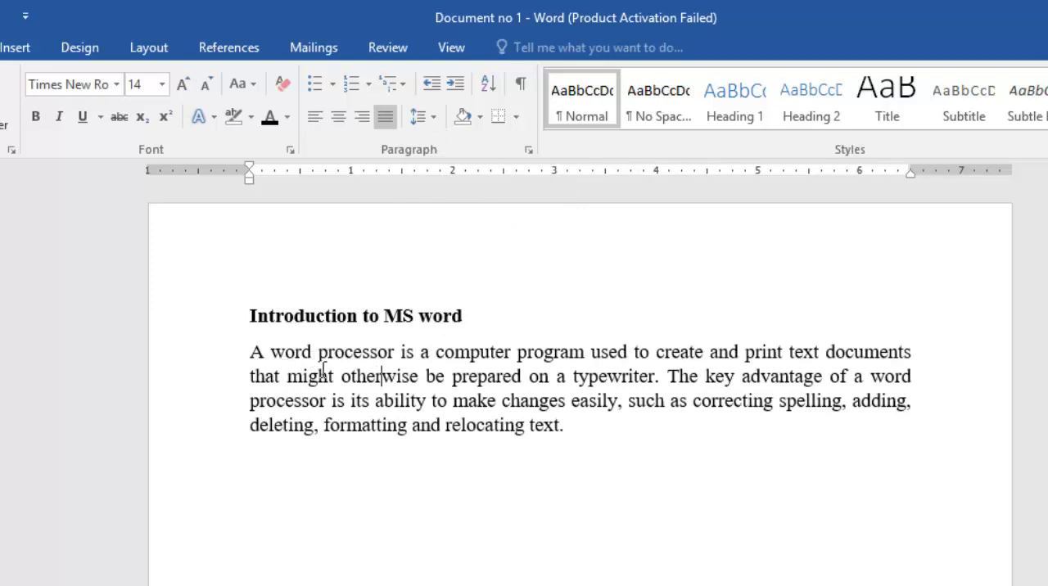
# - Set the line spacing of the body paragraph to 1.5, excluding the heading, and deselect the text
pyautogui.moveTo(529, 428); pyautogui.dragTo(255, 352)
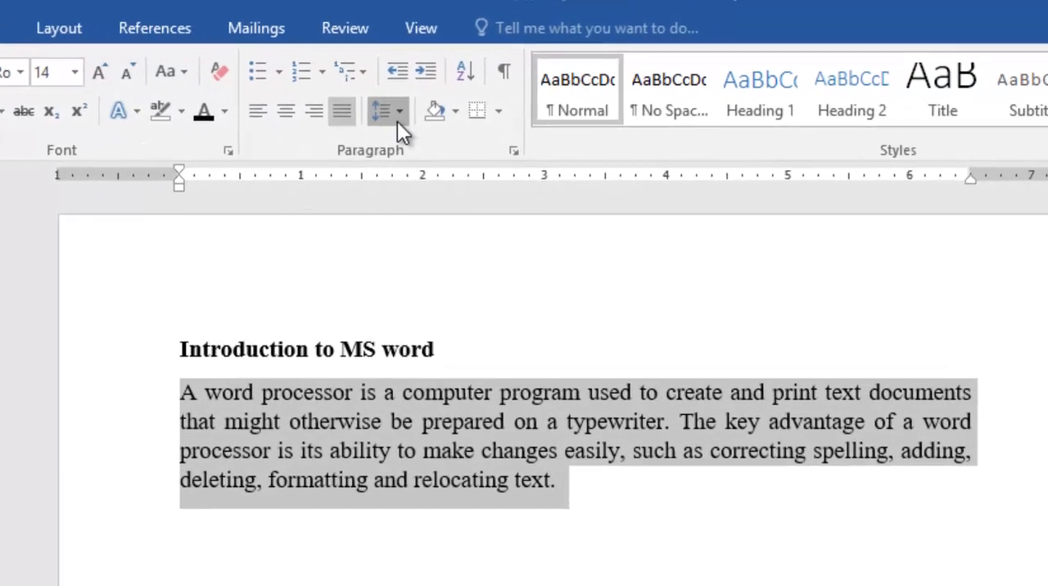
pyautogui.click(397, 119)
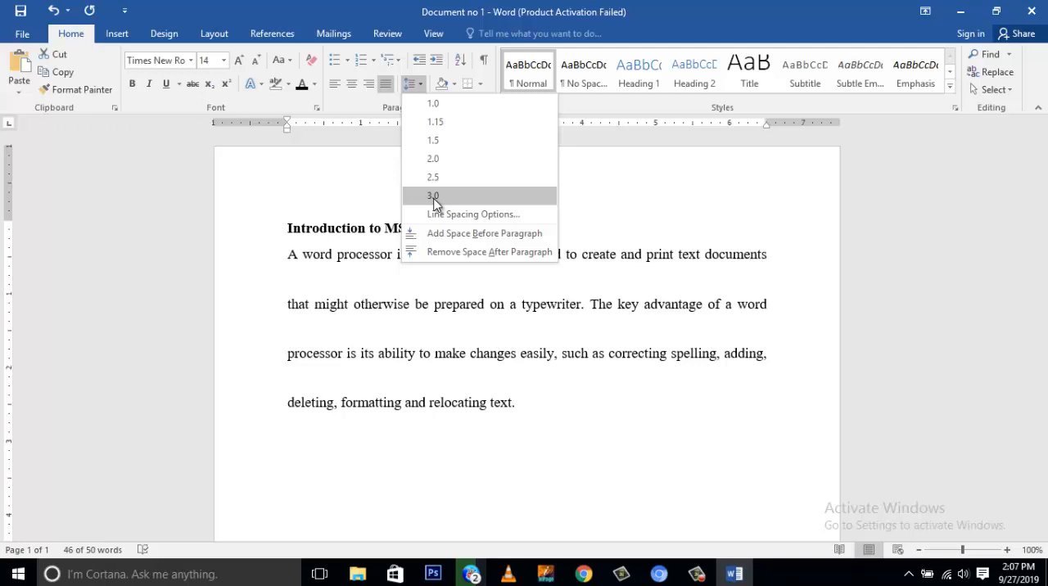
pyautogui.click(447, 141)
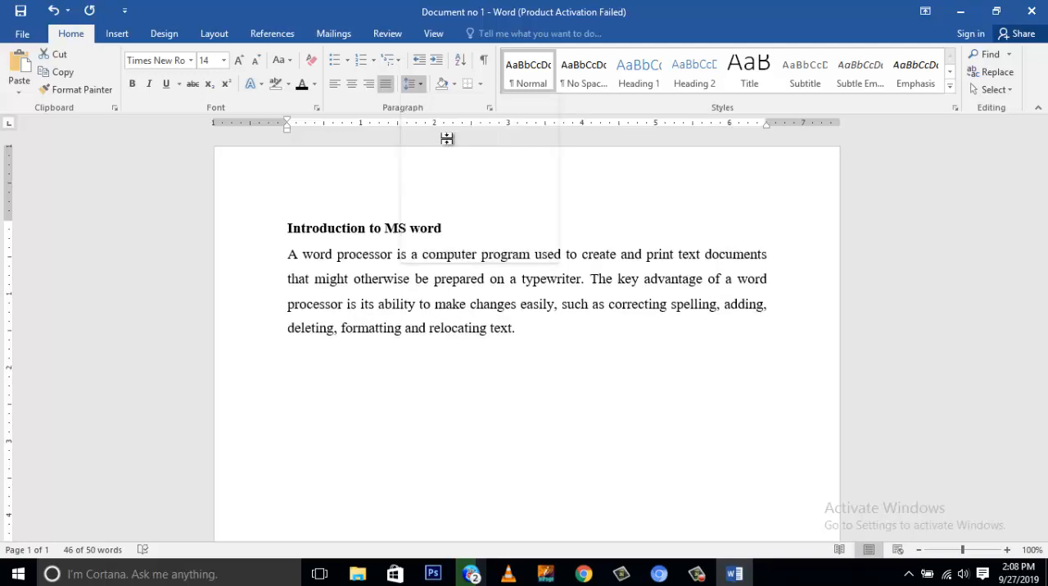
pyautogui.click(549, 341)
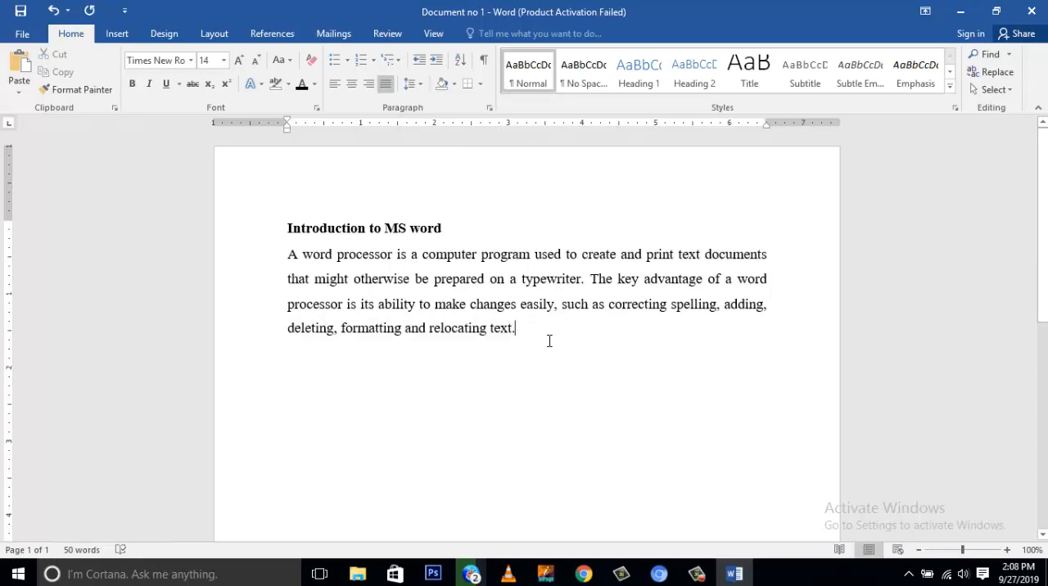